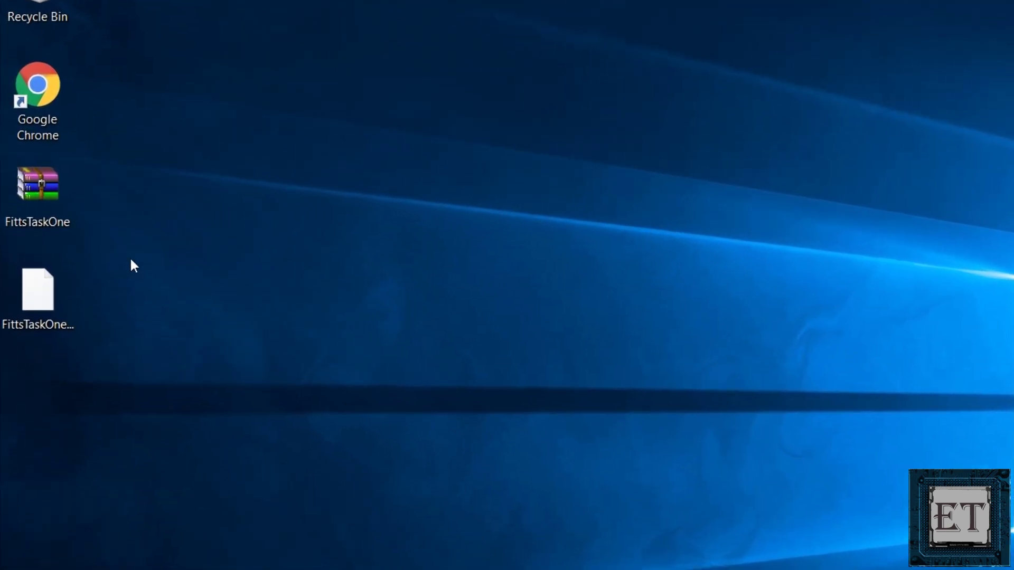
# Step: Bring up the context menu of the FittsTaskOne WinRAR archive on the desktop
pyautogui.moveTo(52, 228)
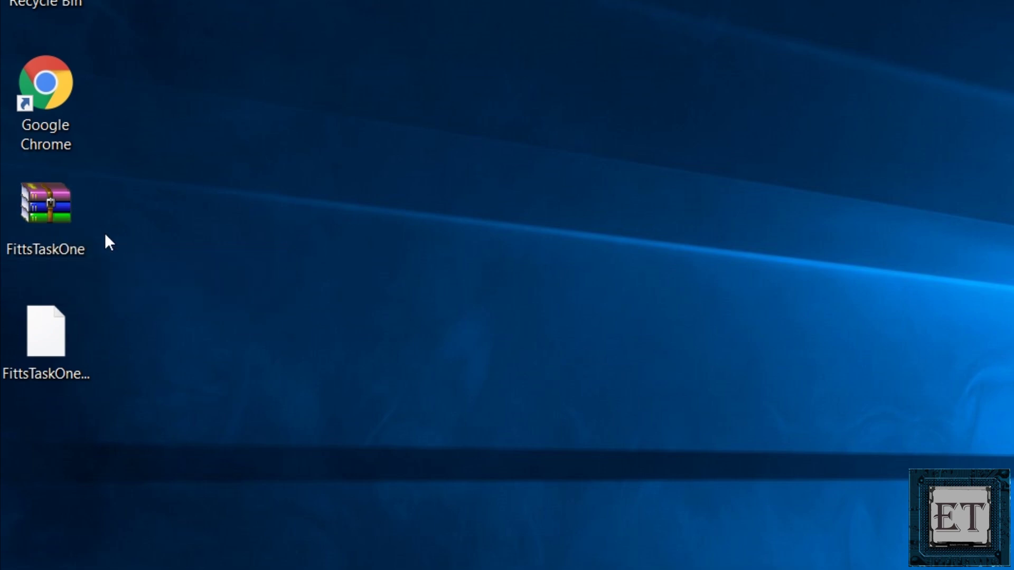
pyautogui.rightClick(75, 226)
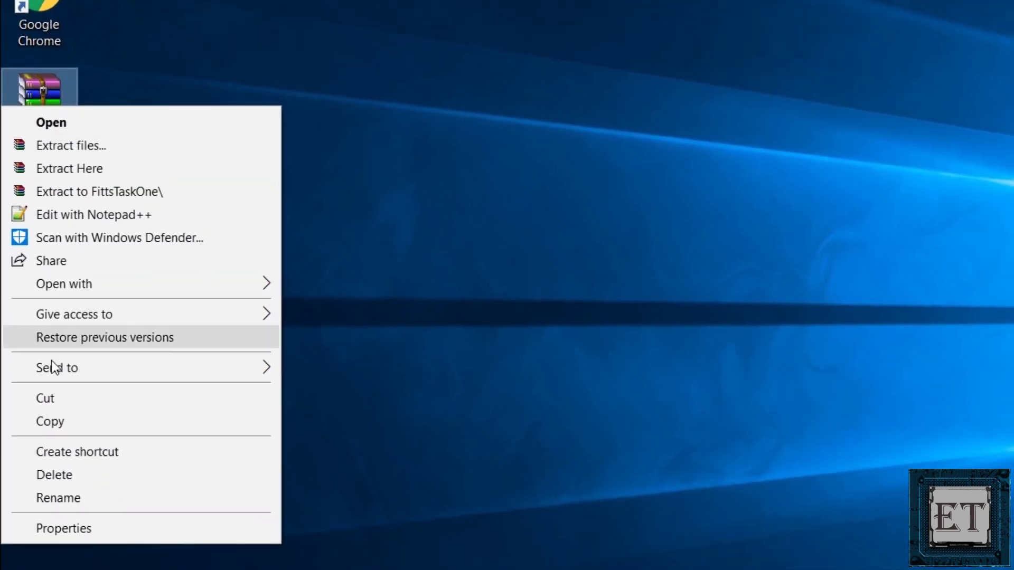
pyautogui.click(65, 528)
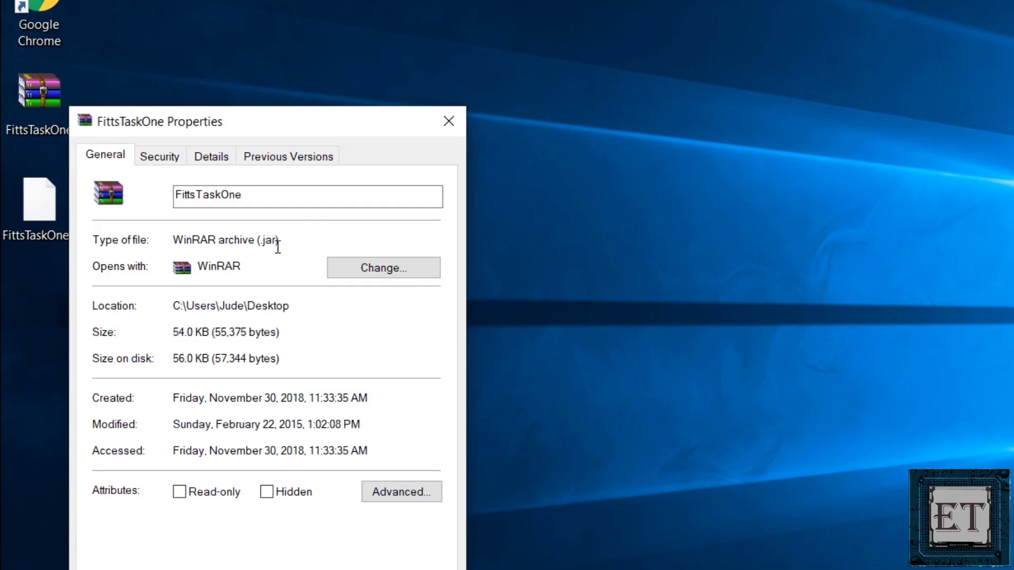
pyautogui.click(450, 133)
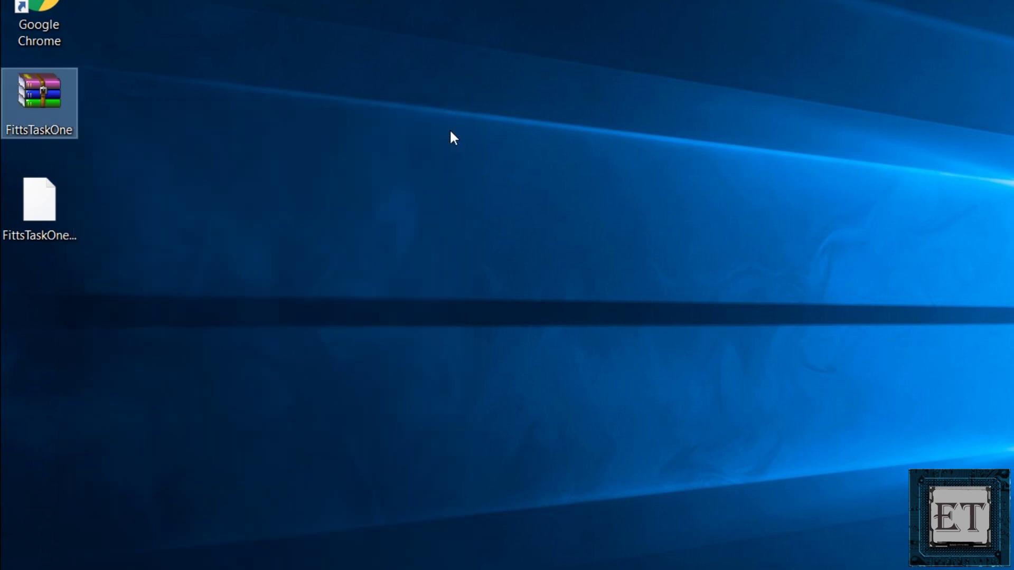
pyautogui.doubleClick(43, 116)
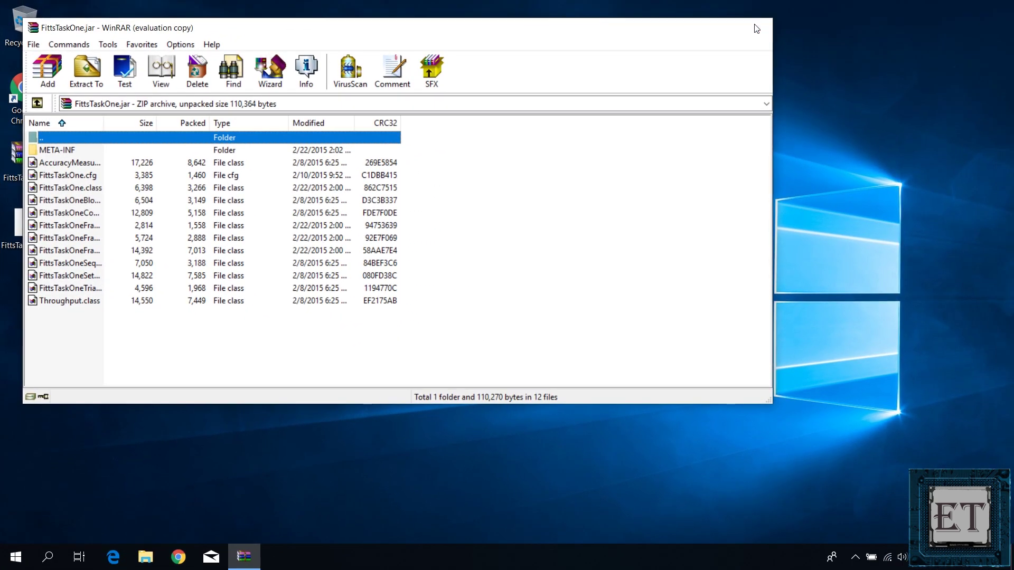
pyautogui.hotkey('alt', 'F4')
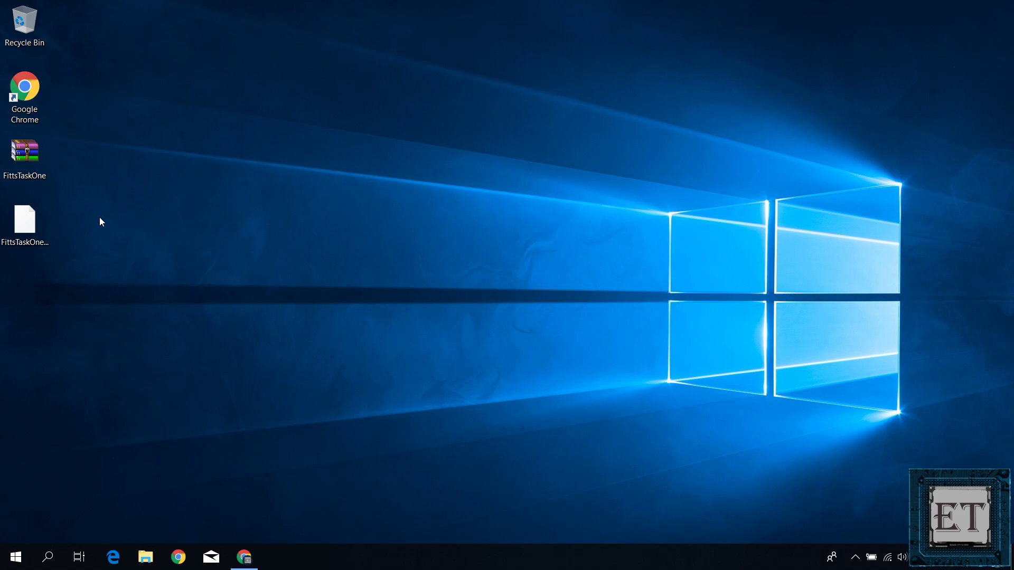
# Step: Search Chrome for 'download jdk' and open the Java SE Development Kit 11 downloads page
pyautogui.click(245, 558)
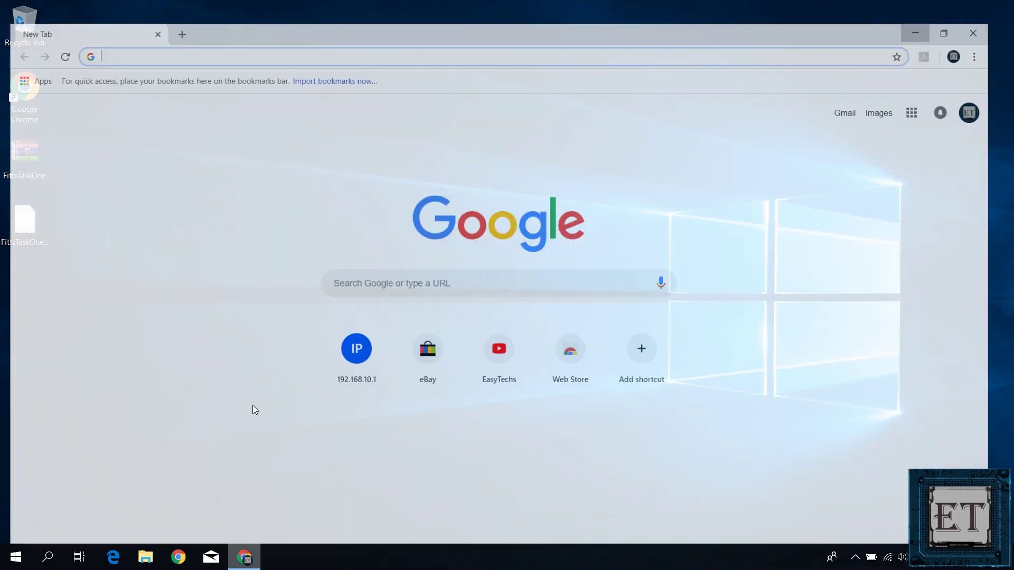
pyautogui.write('download jdk')
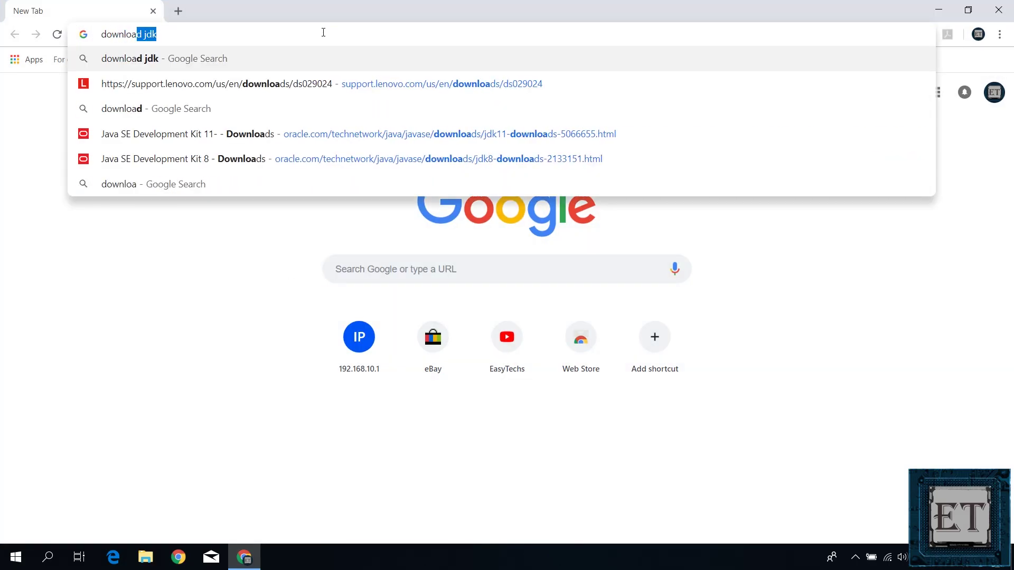
pyautogui.press('Return')
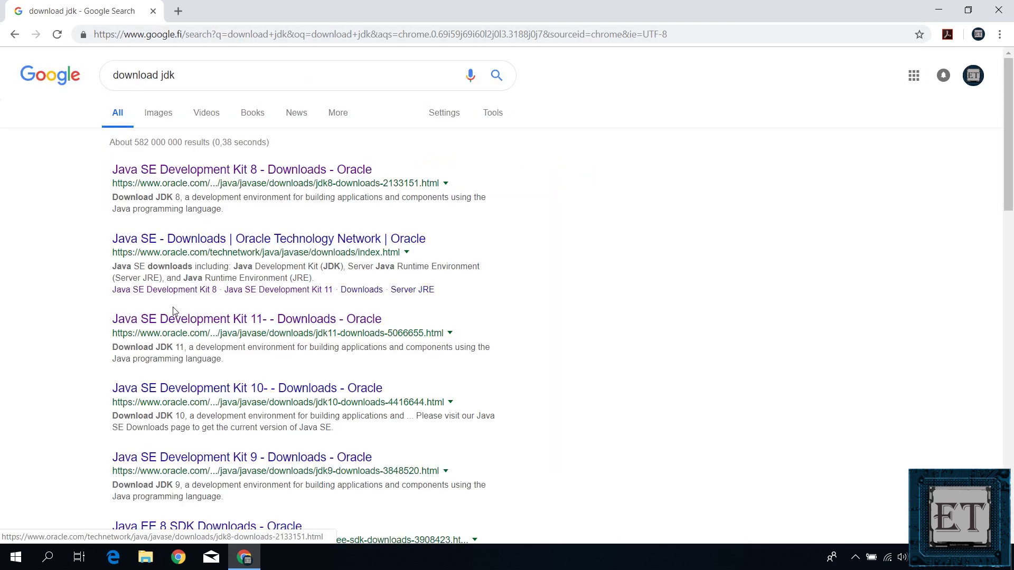
pyautogui.click(237, 323)
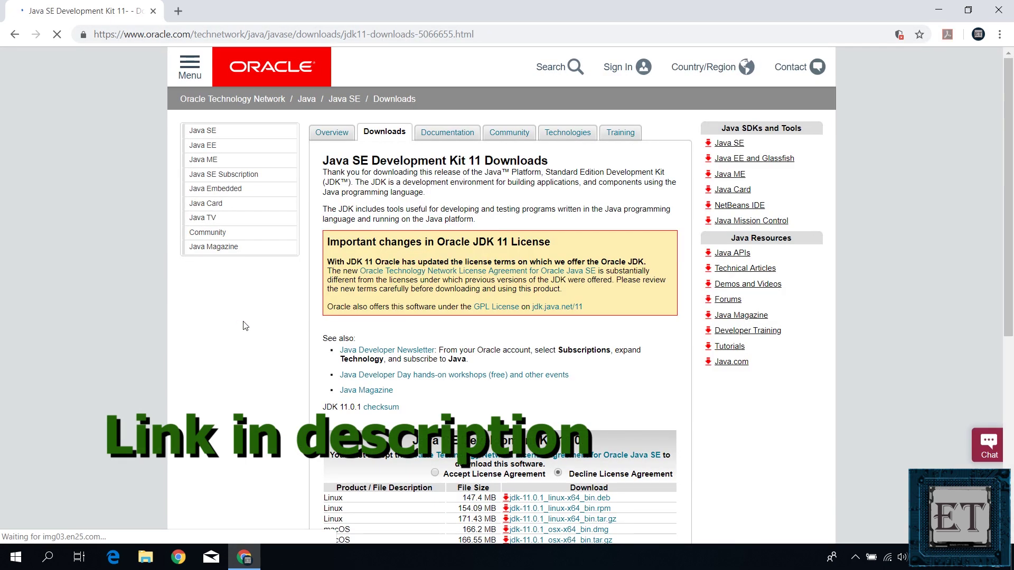
# Step: Accept the JDK license and download the Windows x64 zip, jdk-11.0.1_windows-x64_bin.zip
pyautogui.scroll(-2, 251, 324)
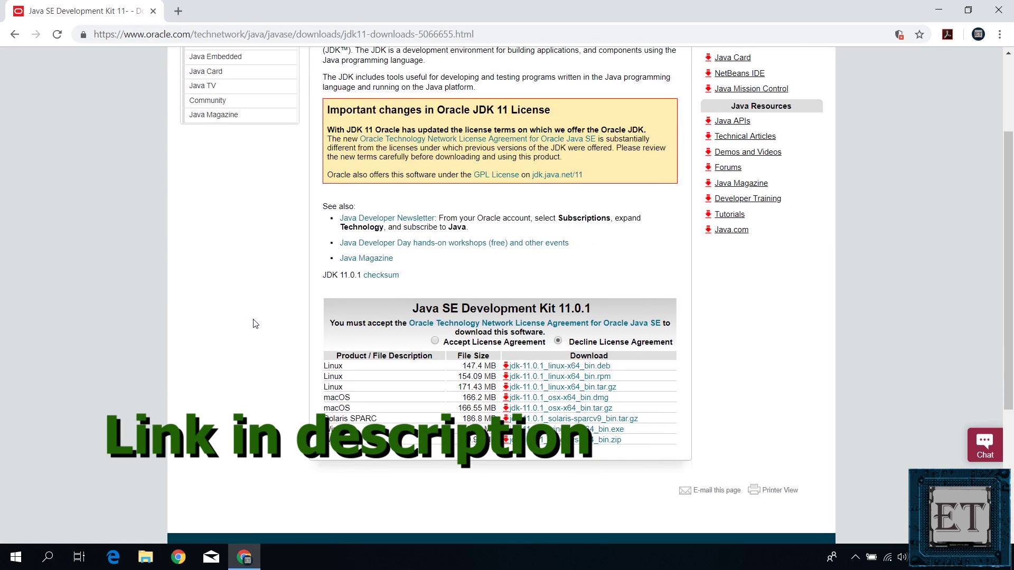
pyautogui.scroll(-2, 254, 321)
pyautogui.click(437, 277)
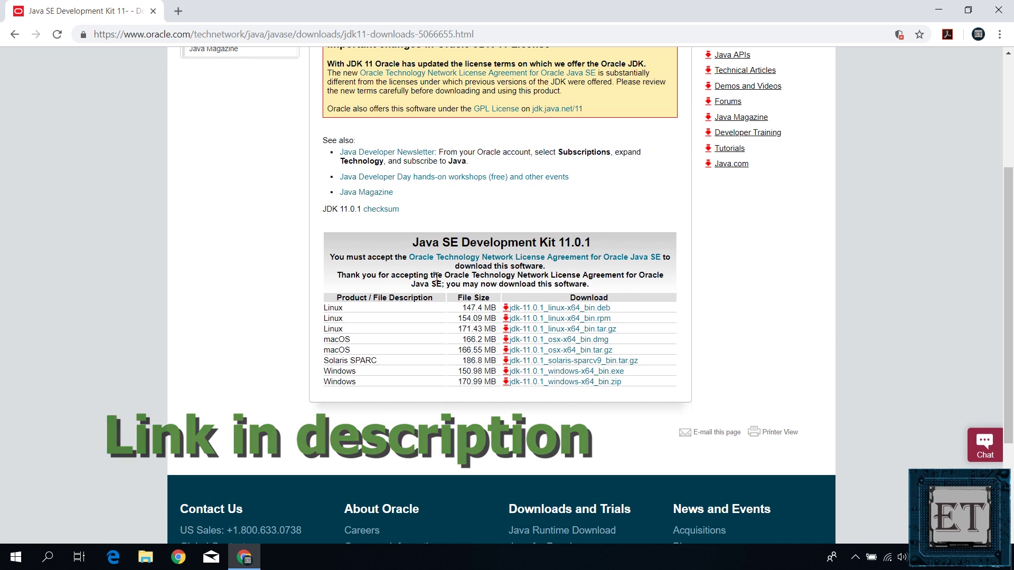
pyautogui.click(576, 382)
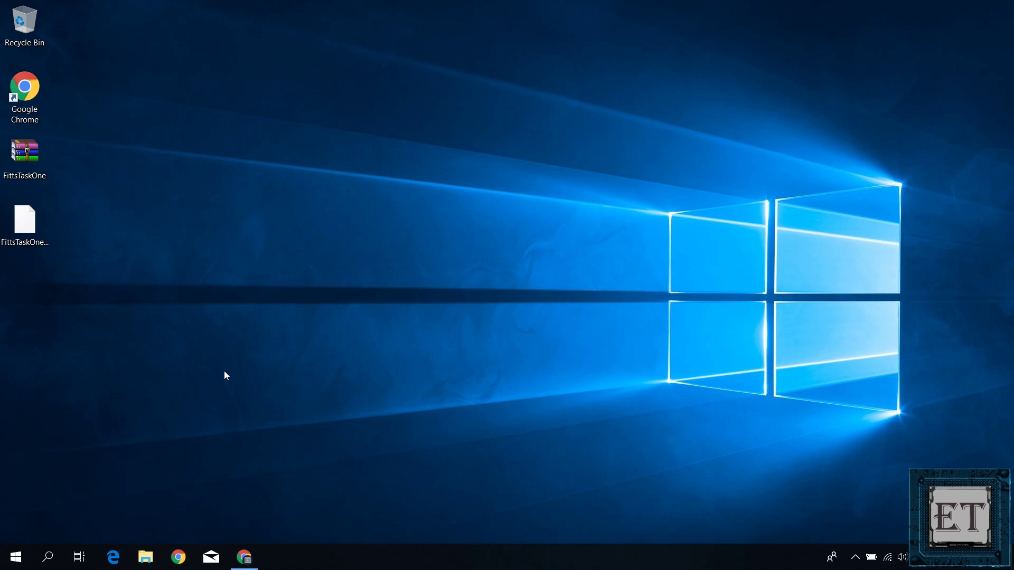
# Step: Open Folder Options from File Explorer's View menu
pyautogui.click(146, 557)
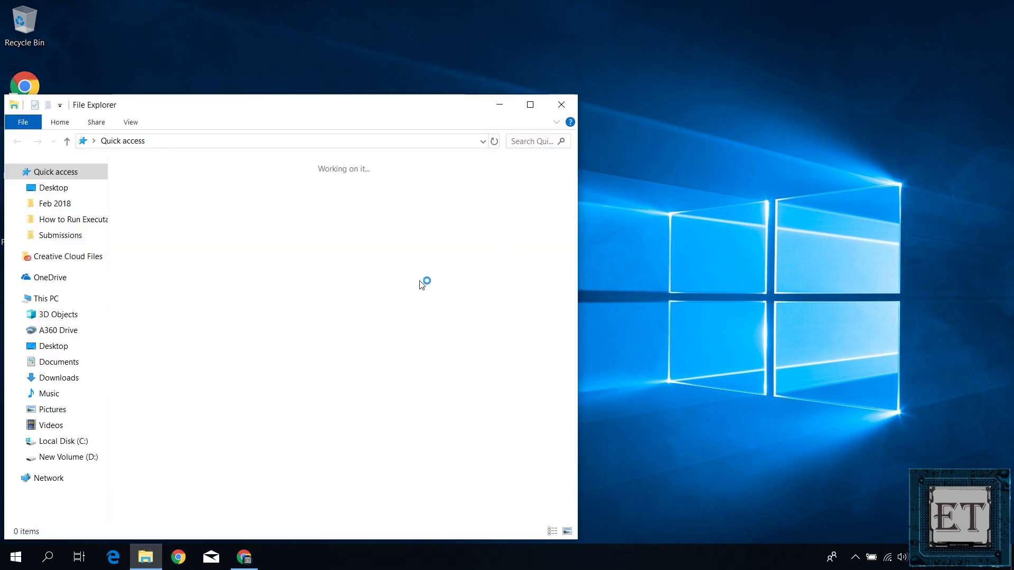
pyautogui.click(129, 125)
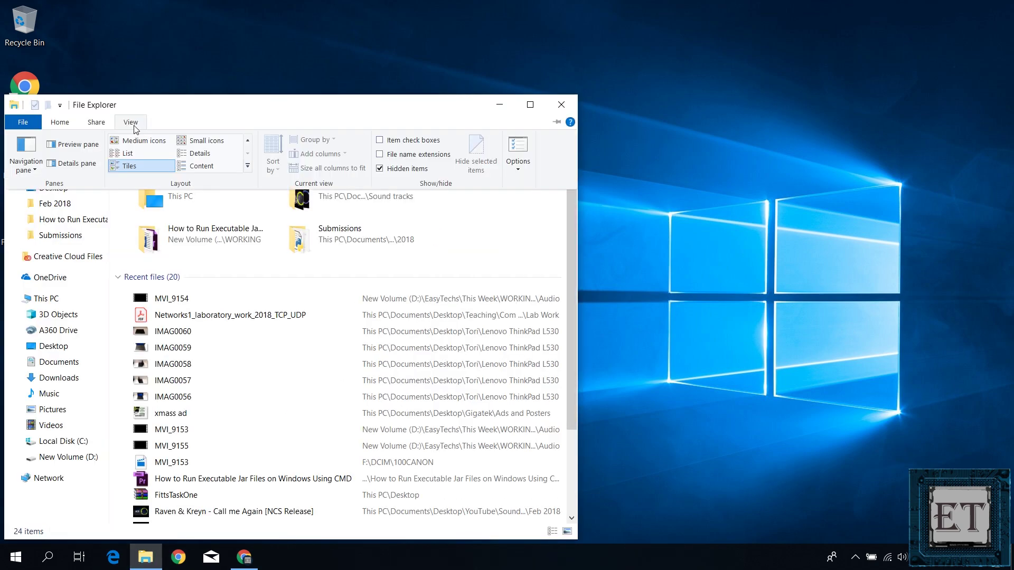
pyautogui.click(523, 169)
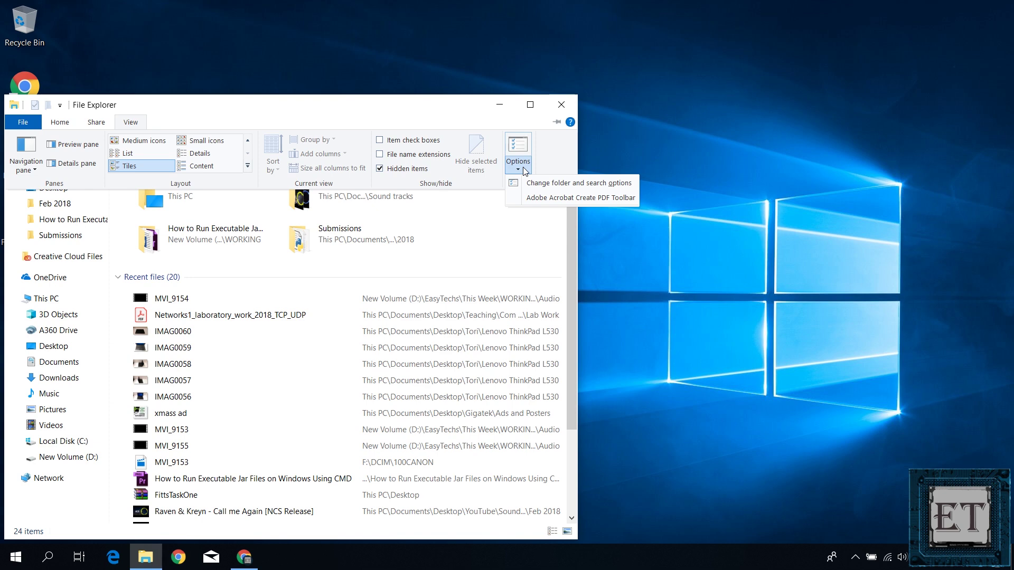
pyautogui.click(549, 185)
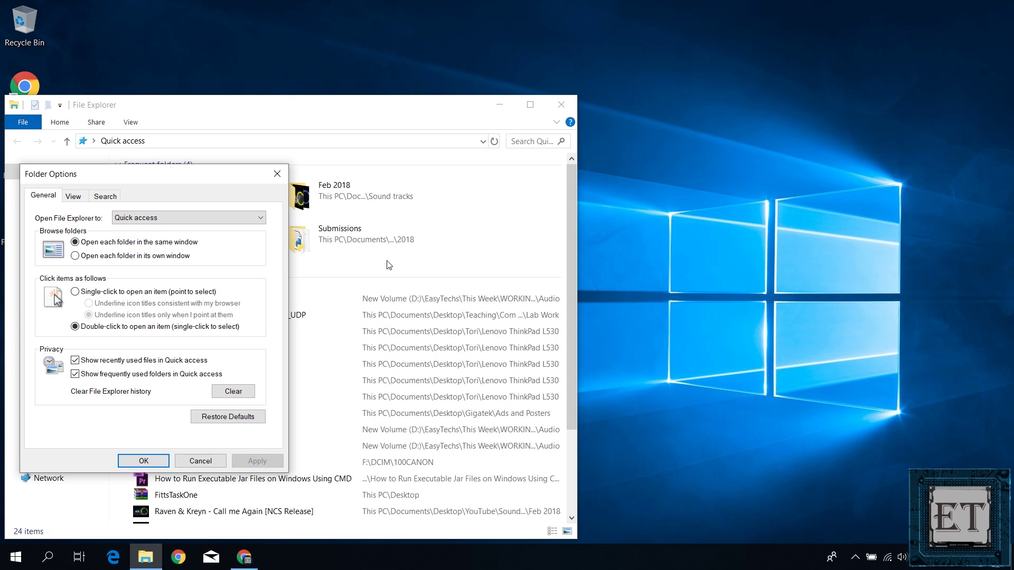
# Step: Uncheck 'Hide extensions for known file types', apply it, and close File Explorer
pyautogui.click(77, 196)
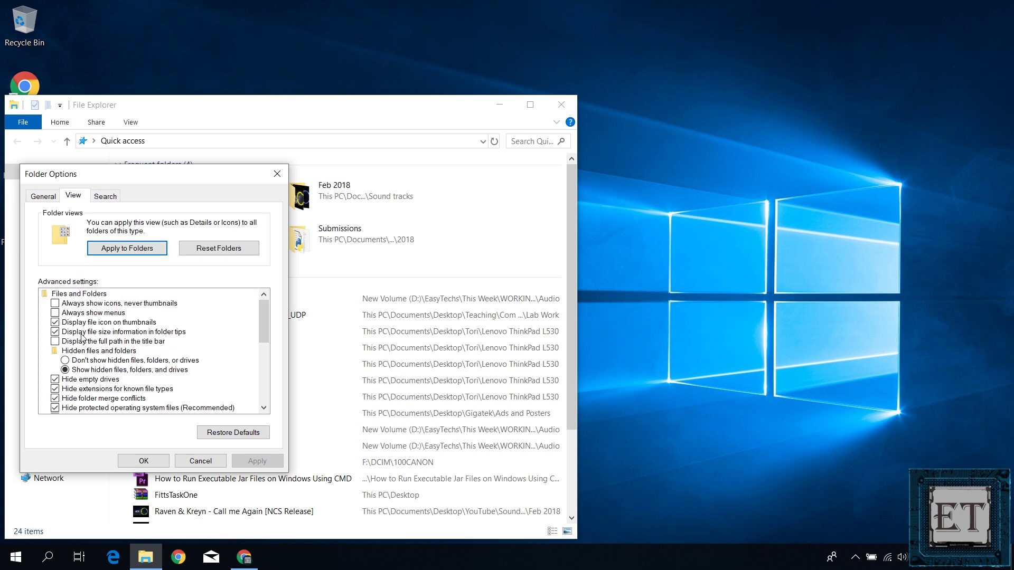
pyautogui.scroll(-2, 84, 342)
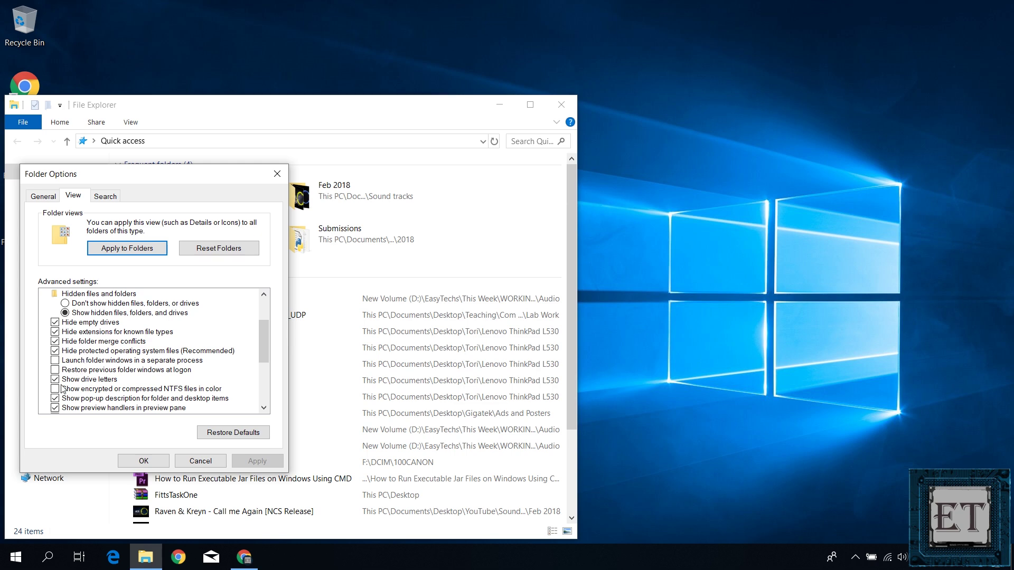
pyautogui.scroll(-1, 62, 391)
pyautogui.scroll(1, 67, 362)
pyautogui.click(56, 331)
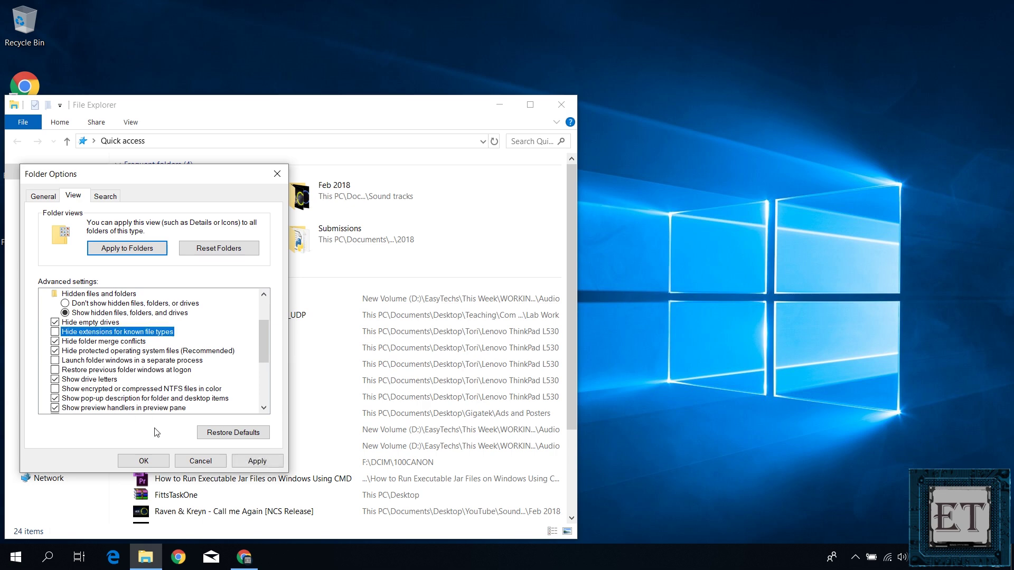
pyautogui.click(236, 461)
pyautogui.click(142, 461)
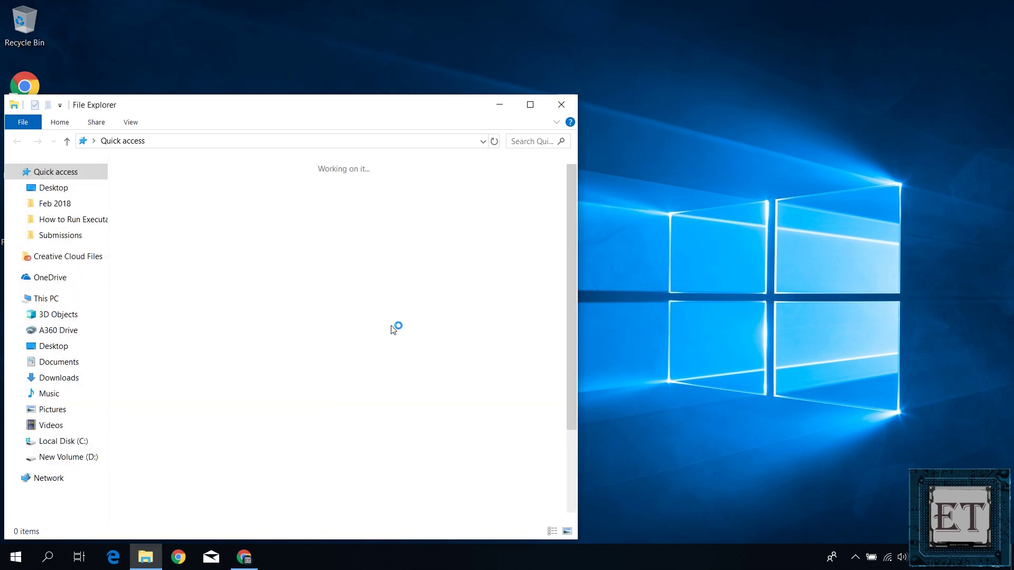
pyautogui.click(561, 106)
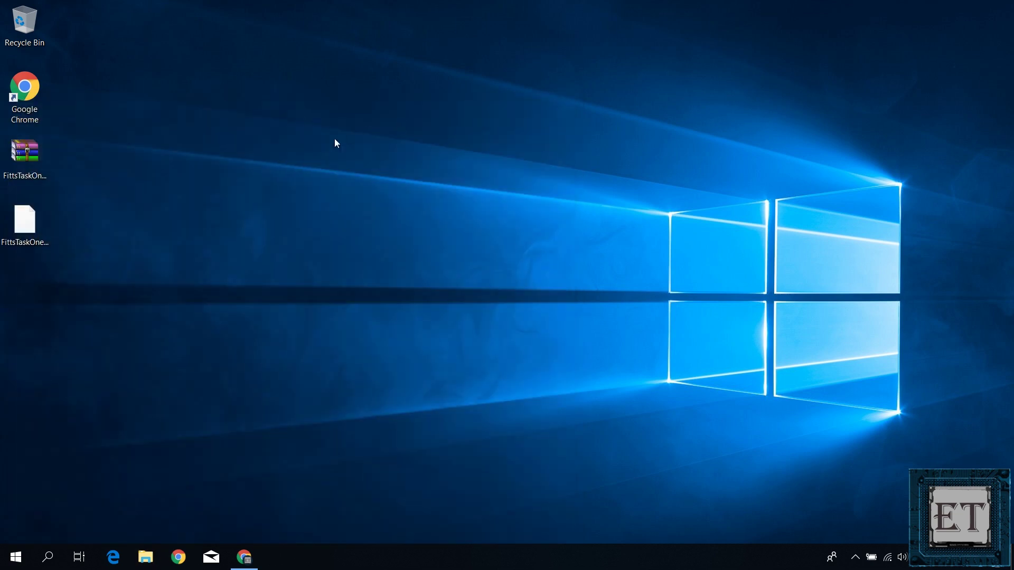
# Step: Open FittsTaskOne.jar, which still launches WinRAR, and close WinRAR again
pyautogui.click(34, 158)
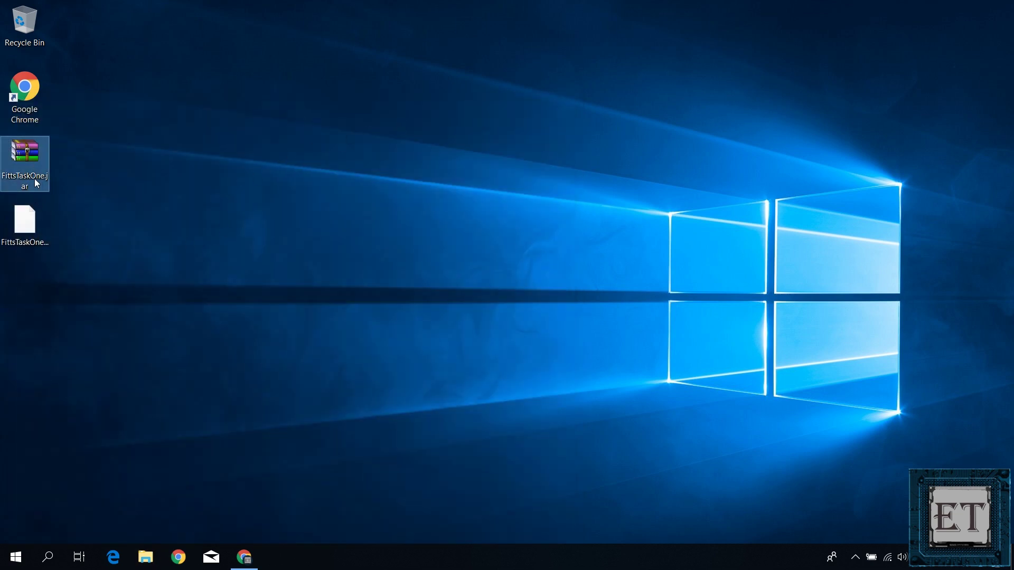
pyautogui.moveTo(35, 179)
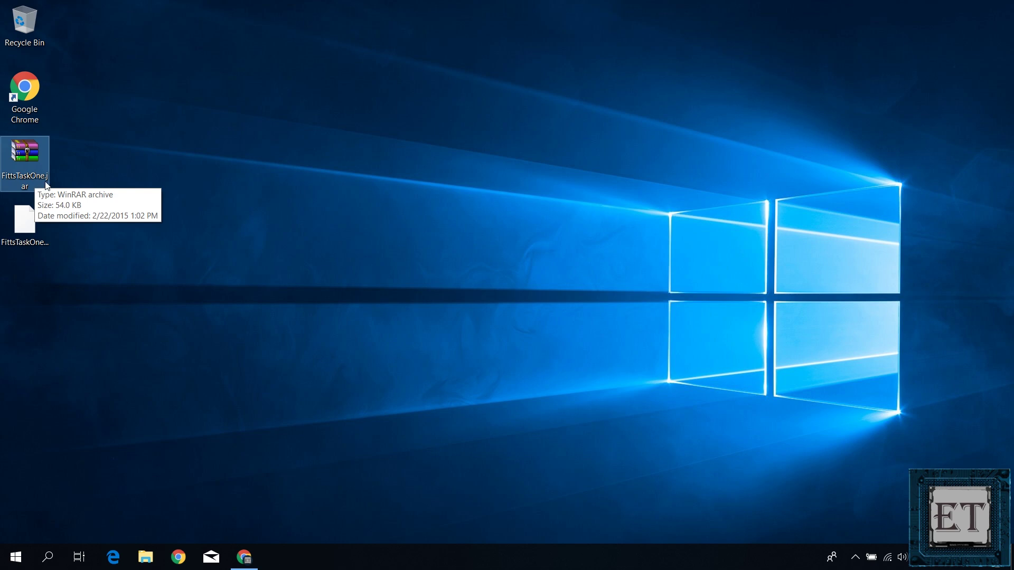
pyautogui.doubleClick(42, 158)
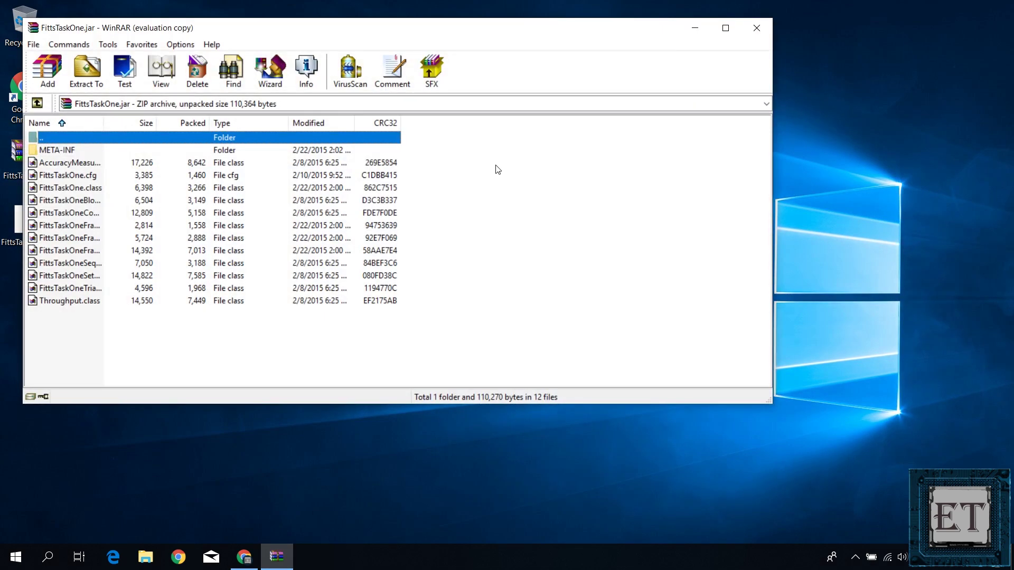
pyautogui.click(765, 33)
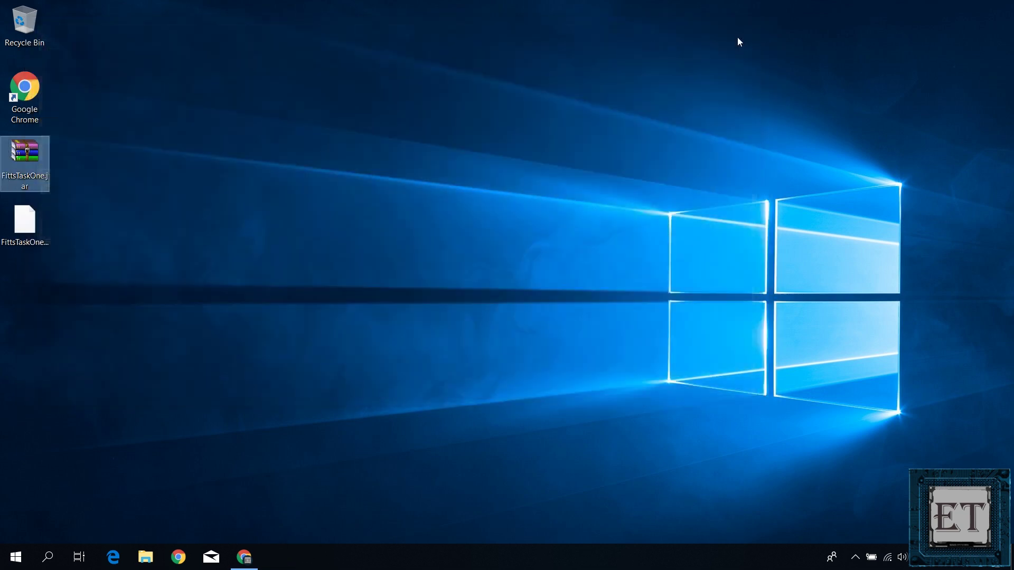
# Step: Try running FittsTaskOne.jar again and bring up its context menu
pyautogui.click(370, 227)
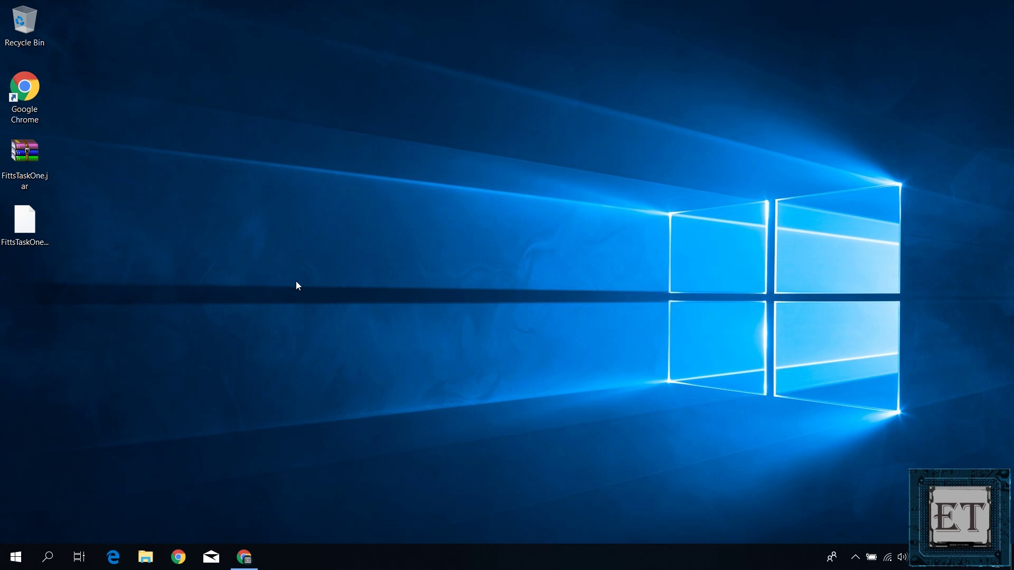
pyautogui.doubleClick(30, 173)
pyautogui.rightClick(31, 172)
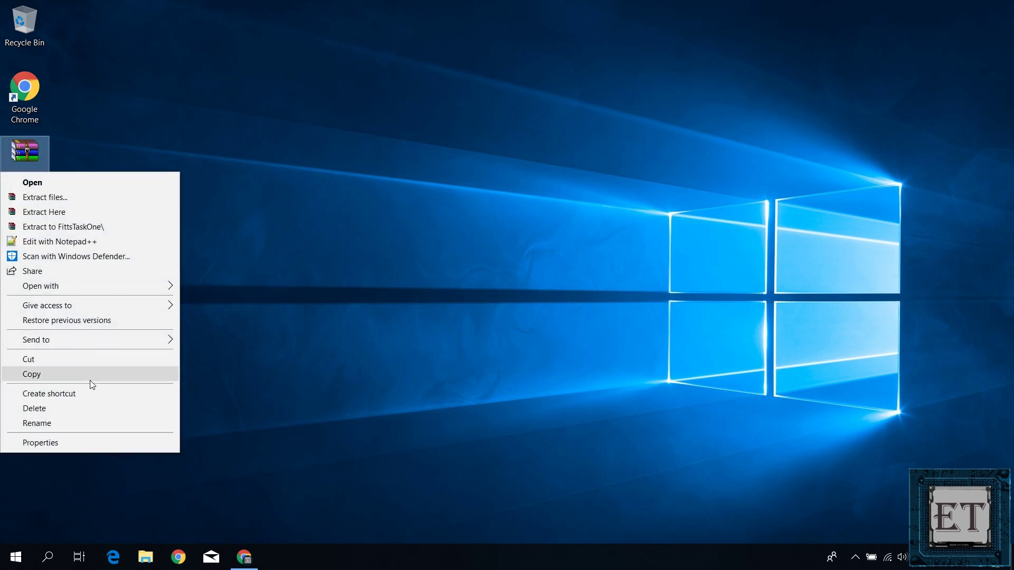
# Step: Make .jar files always open with Java(TM) Platform SE binary via Open with
pyautogui.moveTo(129, 282)
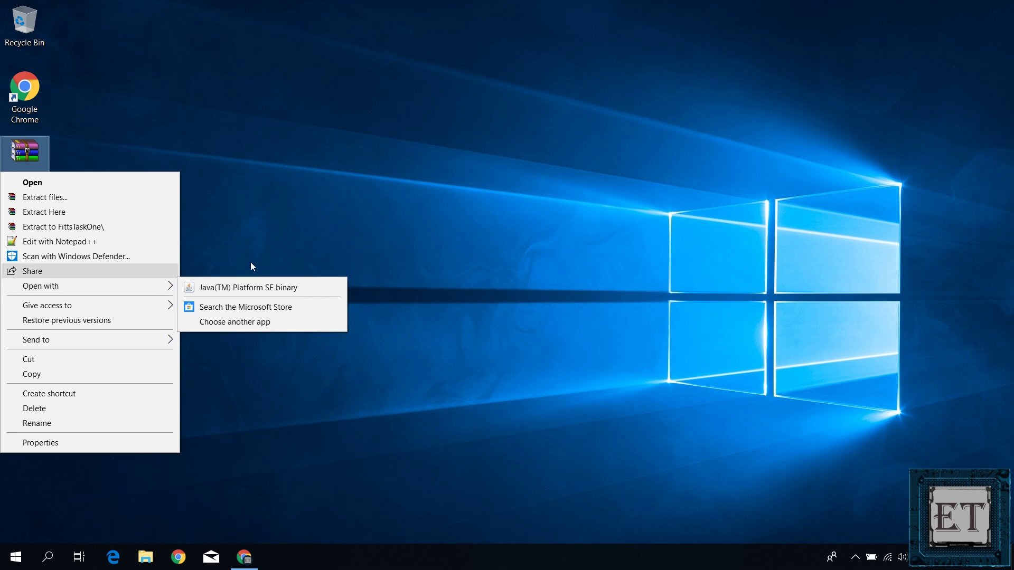
pyautogui.click(250, 328)
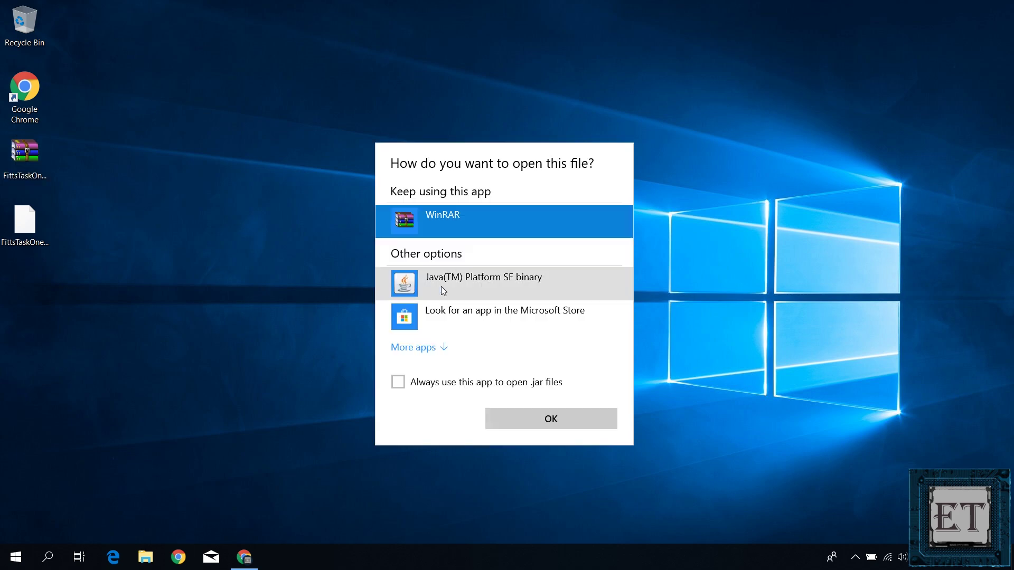
pyautogui.click(441, 286)
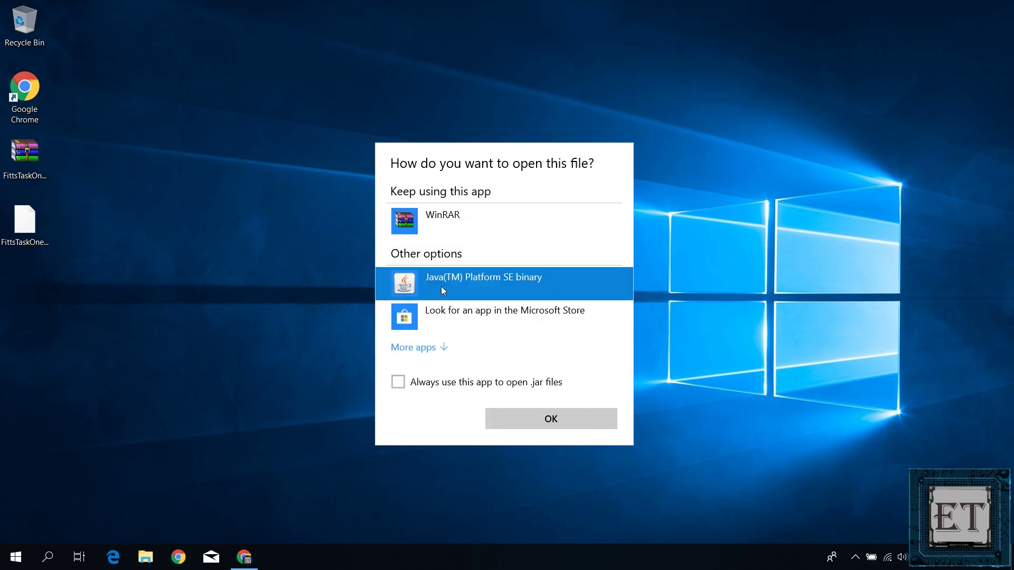
pyautogui.click(402, 385)
pyautogui.click(517, 420)
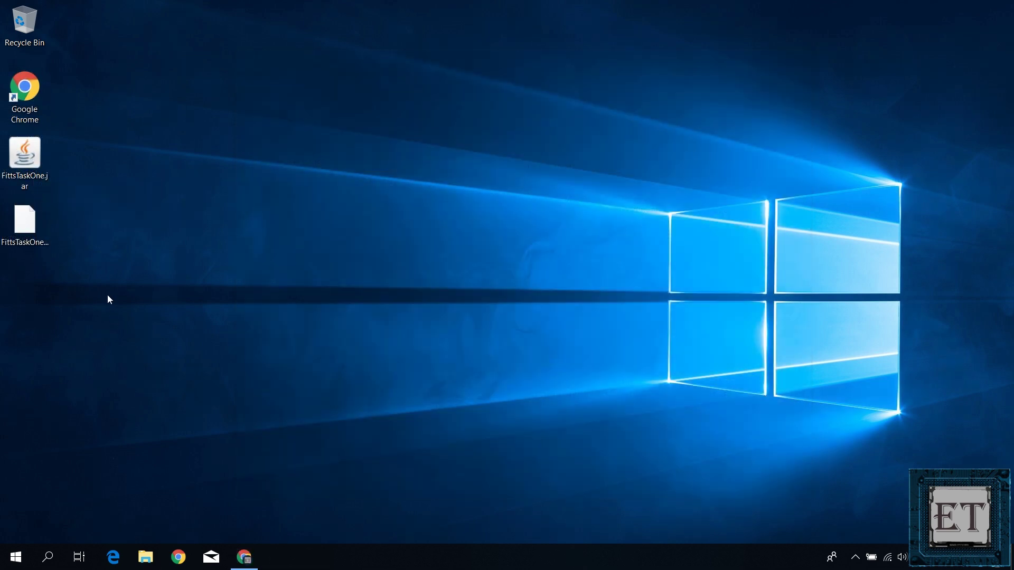
pyautogui.doubleClick(39, 161)
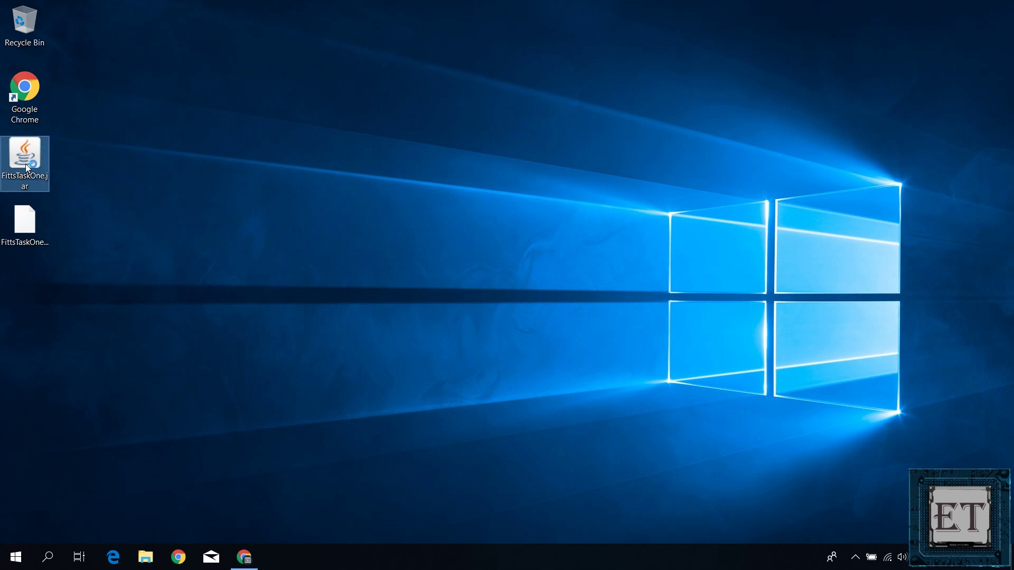
pyautogui.click(179, 202)
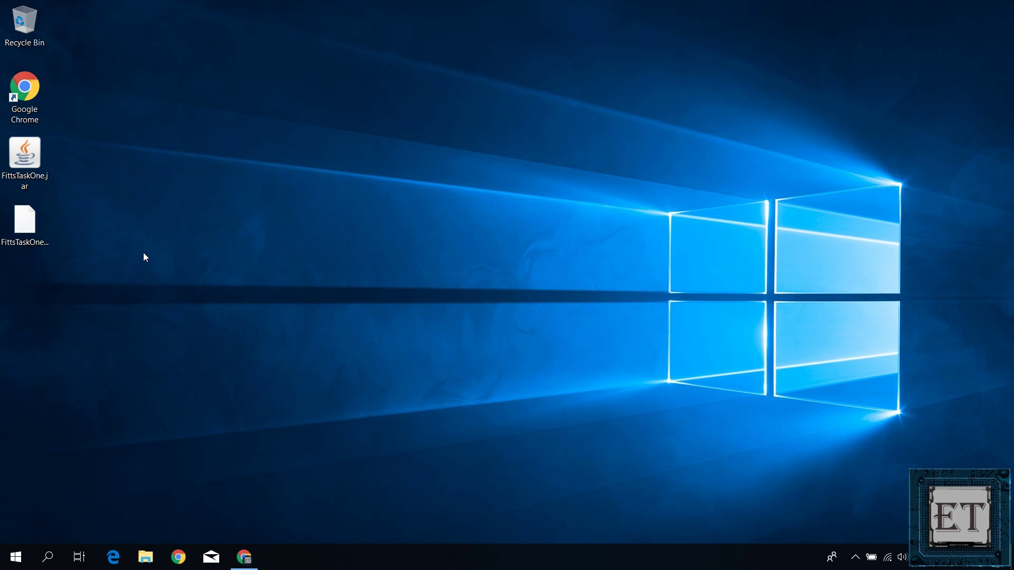
pyautogui.rightClick(276, 153)
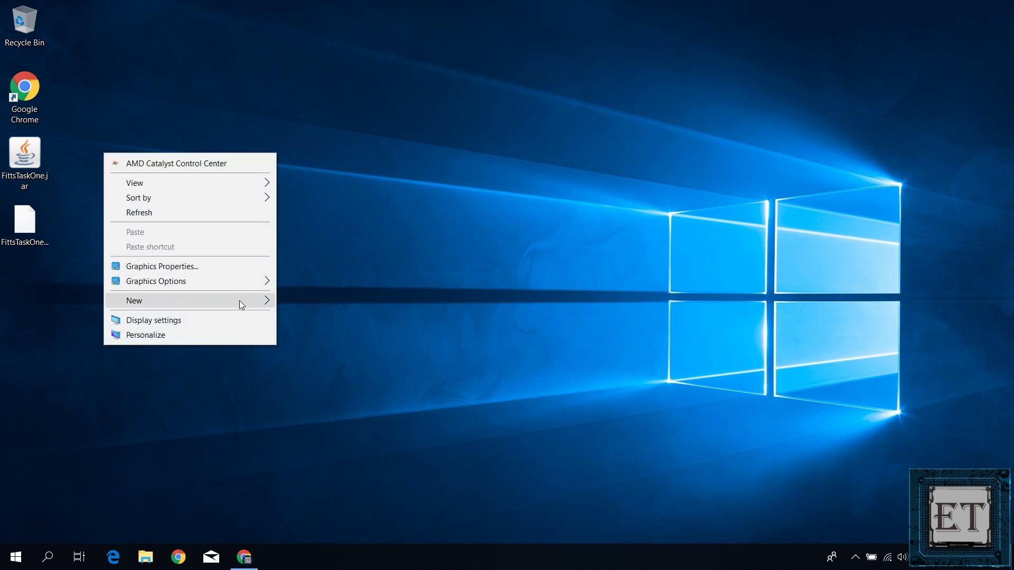
# Step: Create a new text document on the desktop and rename it run.bat, accepting the extension change
pyautogui.click(264, 301)
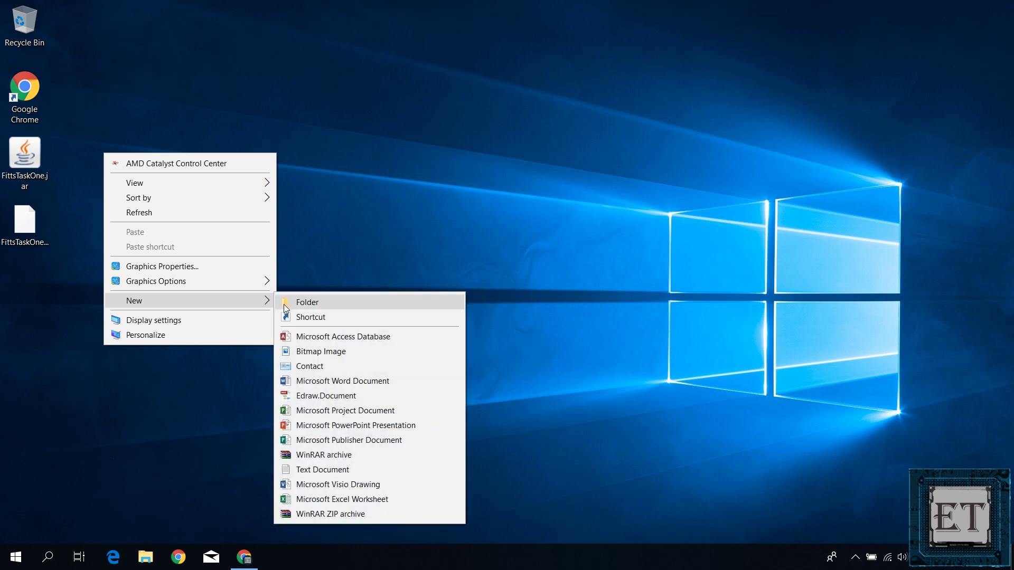
pyautogui.click(366, 471)
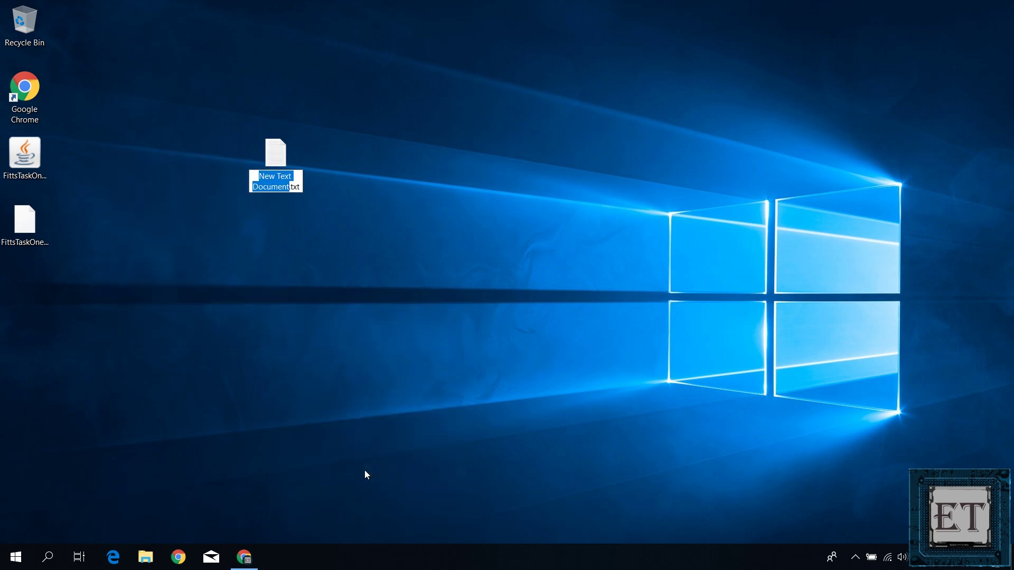
pyautogui.write('run')
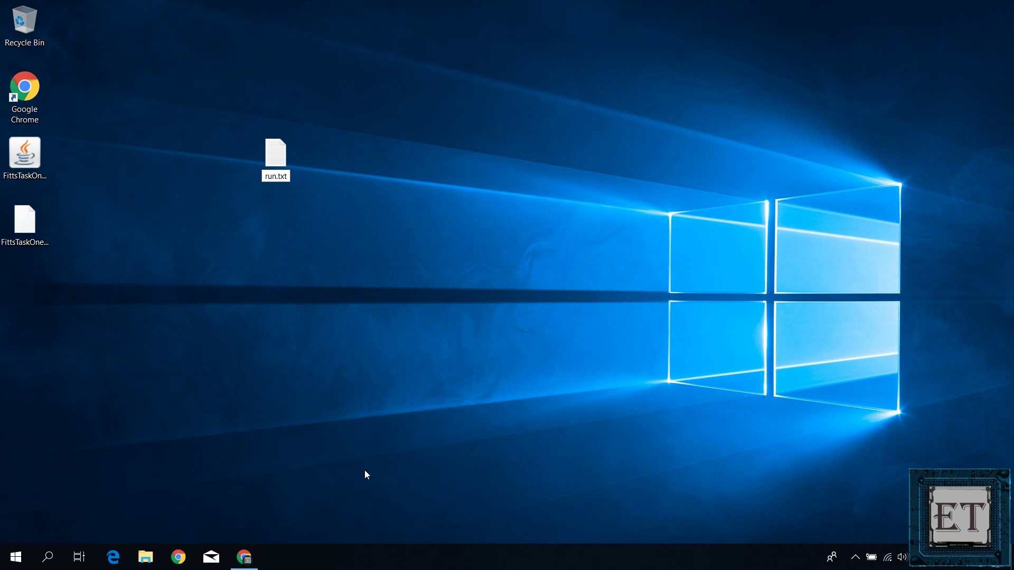
pyautogui.press('End')
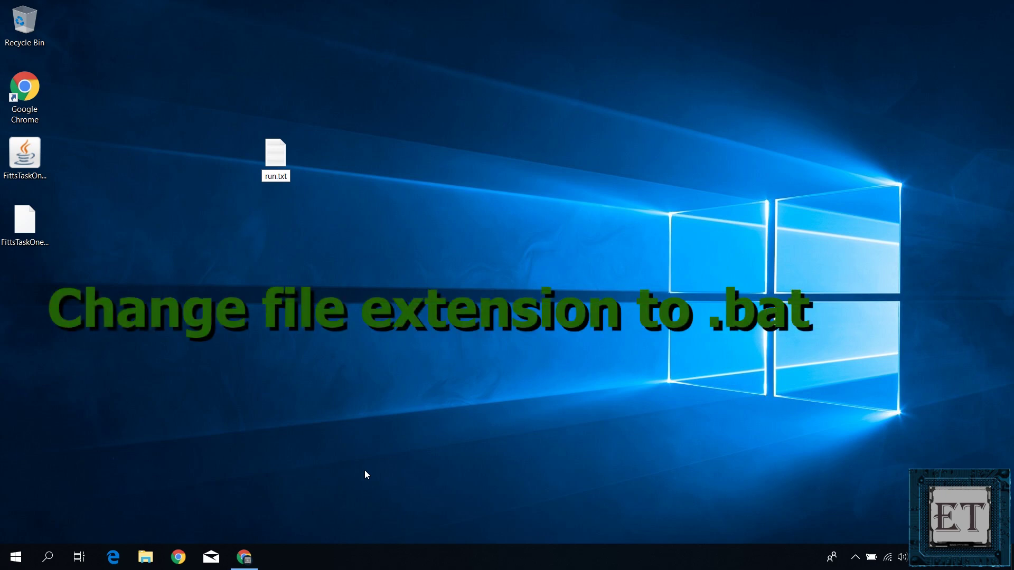
pyautogui.press('BackSpace')
pyautogui.press('BackSpace')
pyautogui.press('BackSpace')
pyautogui.write('bat')
pyautogui.press('Return')
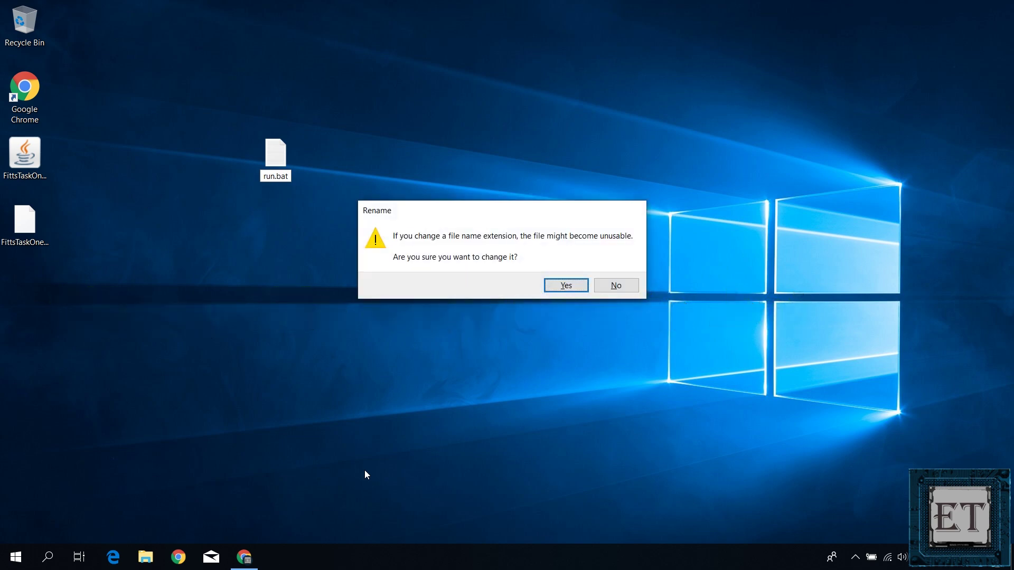
pyautogui.press('Return')
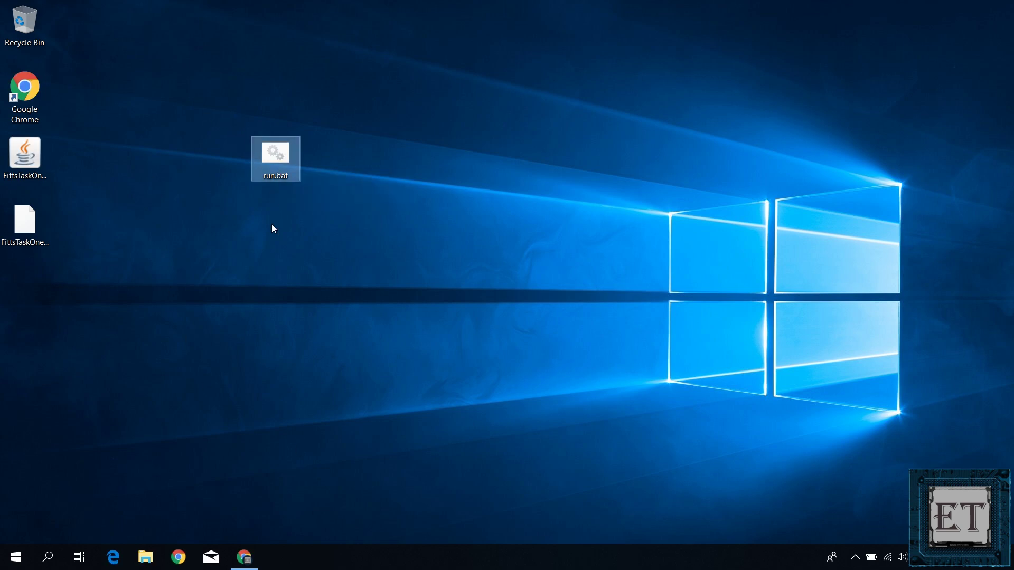
# Step: Edit run.bat in Notepad and type 'java -jar' on its first line
pyautogui.rightClick(281, 158)
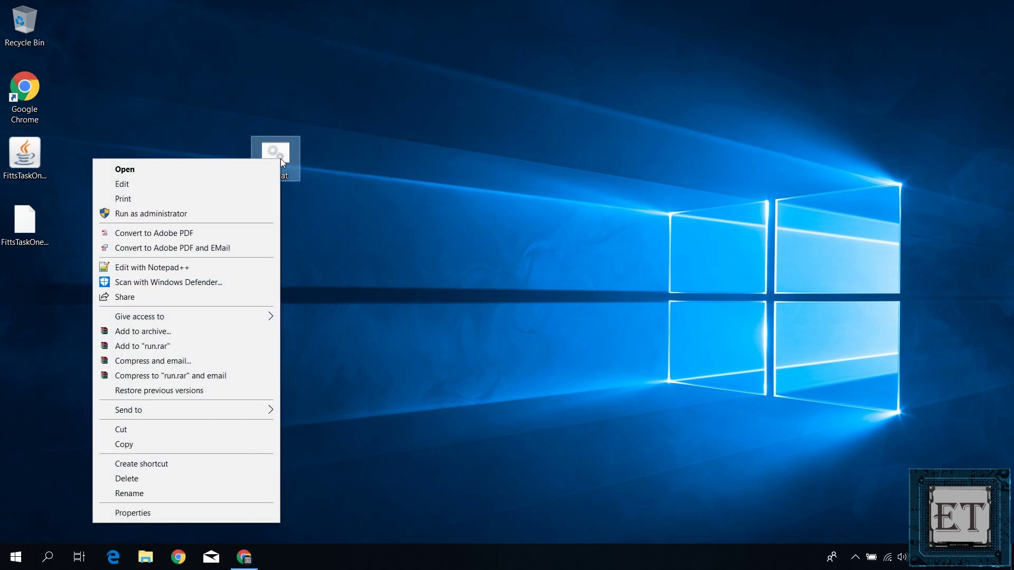
pyautogui.click(229, 179)
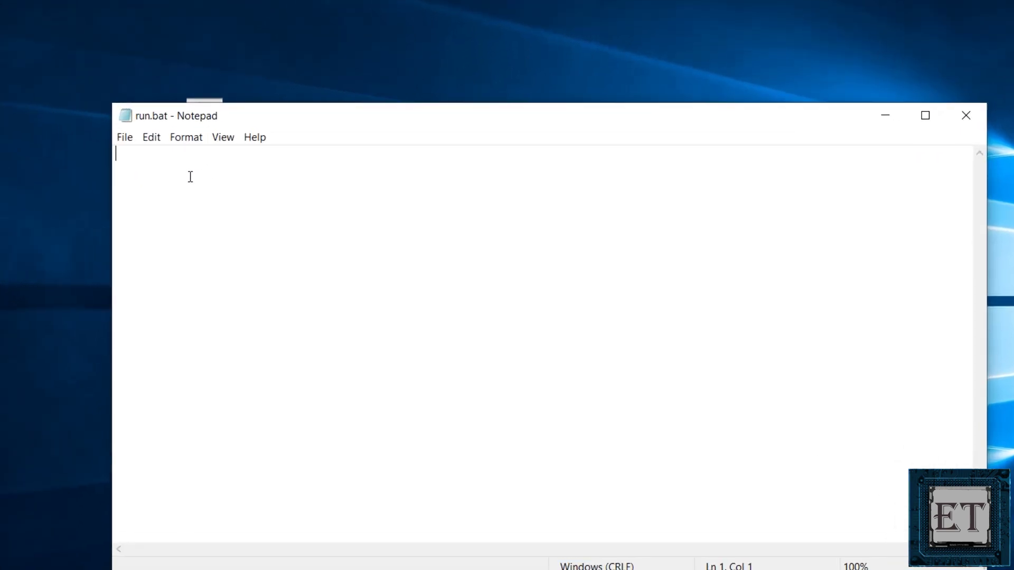
pyautogui.write('java ')
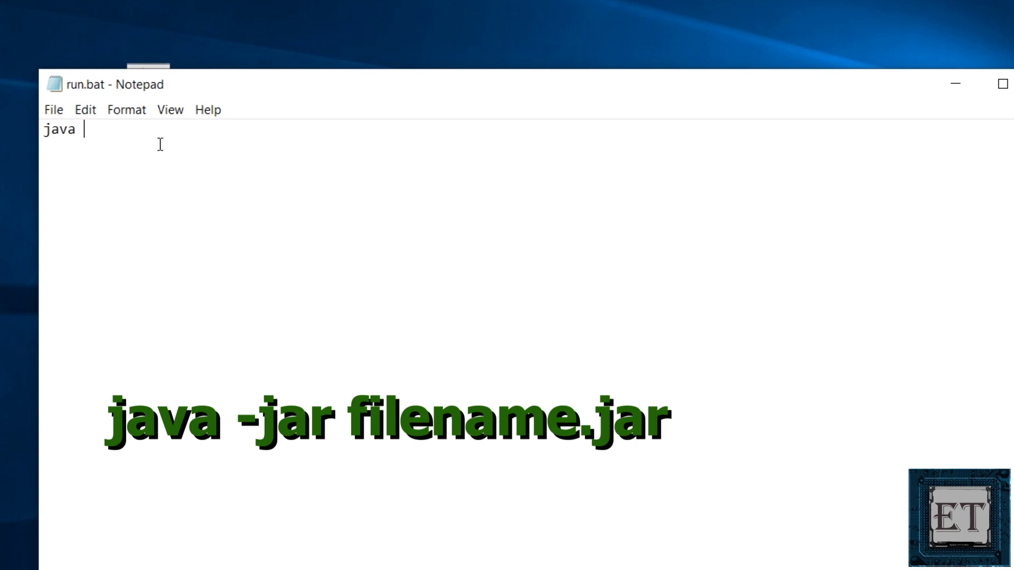
pyautogui.write('-jar')
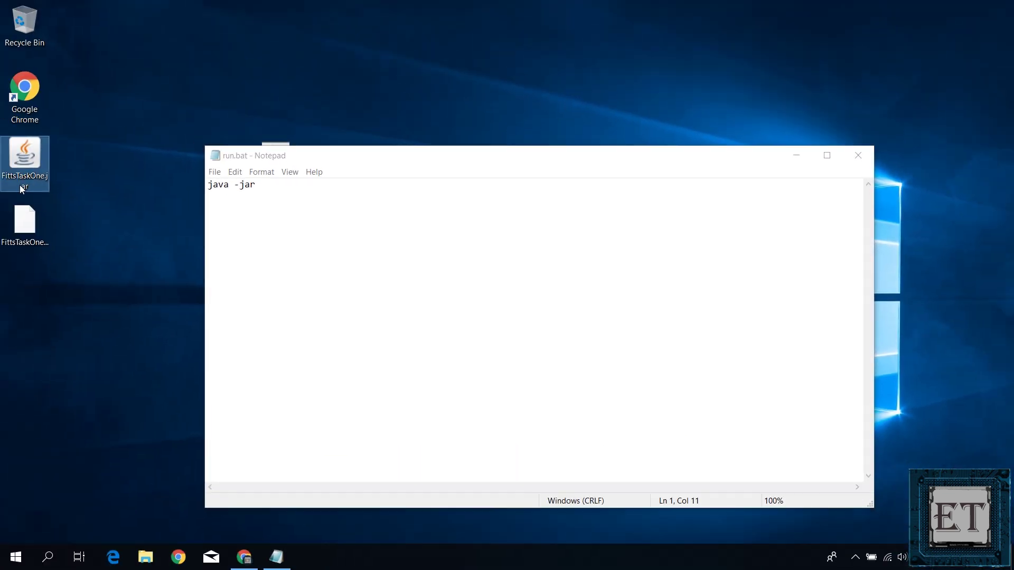
pyautogui.click(15, 184)
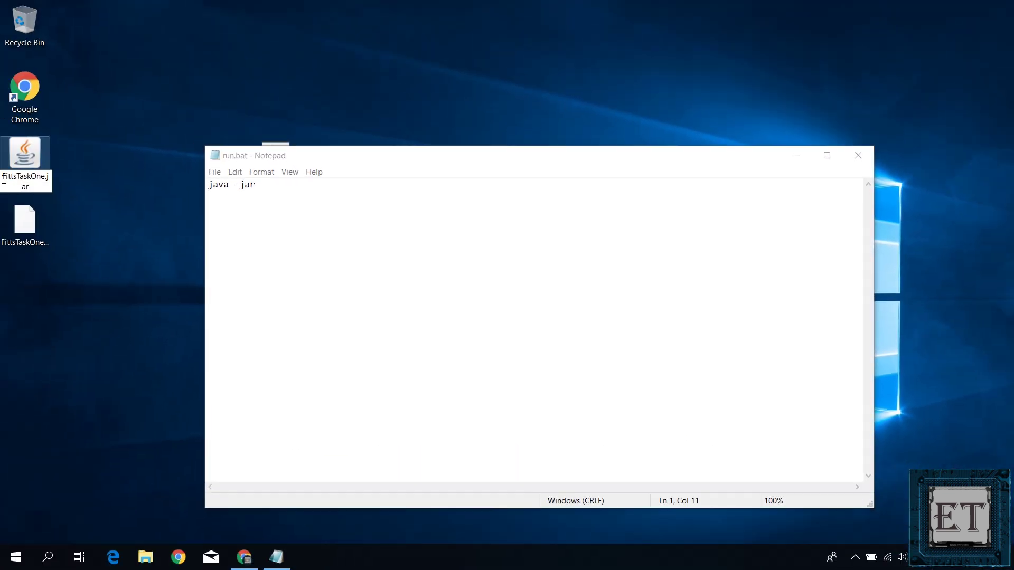
# Step: Copy the file name FittsTaskOne.jar and paste it after 'java -jar' in run.bat
pyautogui.moveTo(3, 176); pyautogui.dragTo(34, 183)
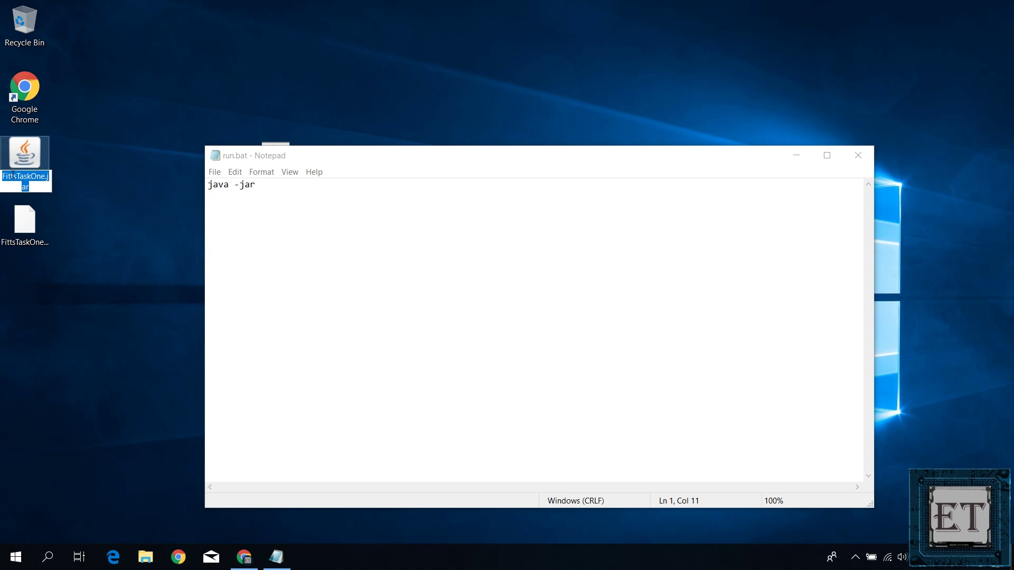
pyautogui.rightClick(12, 175)
pyautogui.click(23, 213)
pyautogui.click(286, 192)
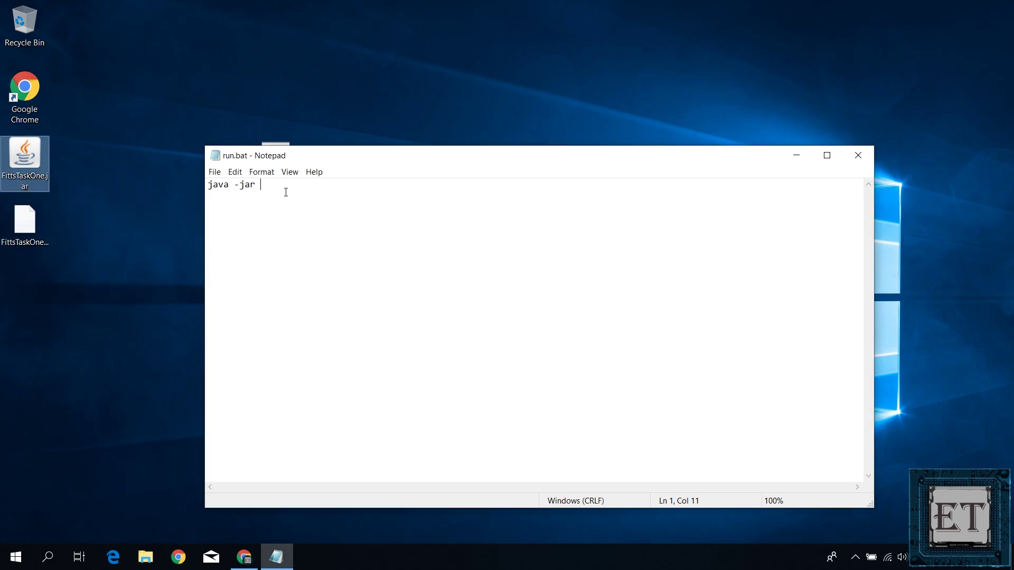
pyautogui.rightClick(286, 192)
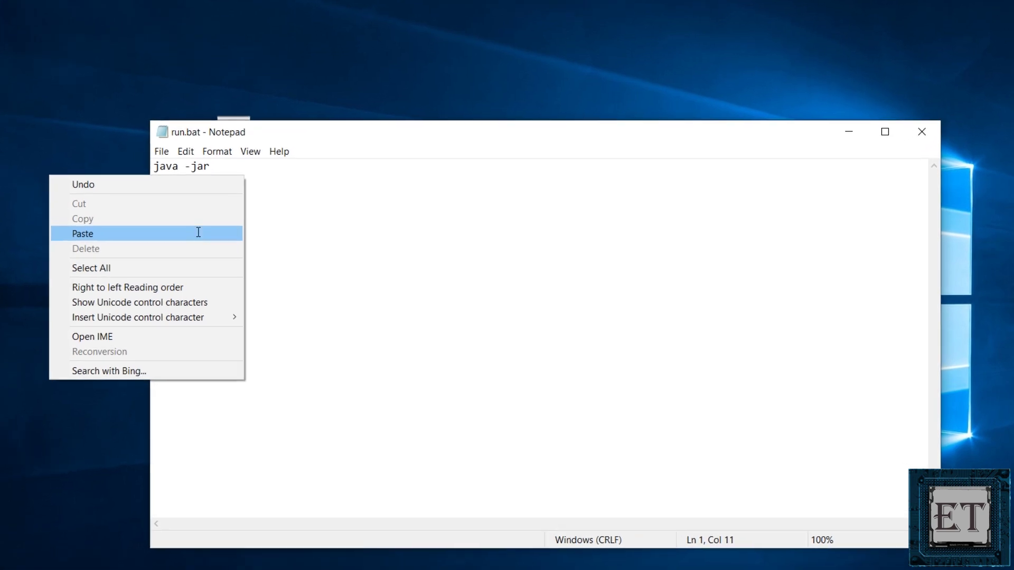
pyautogui.click(243, 241)
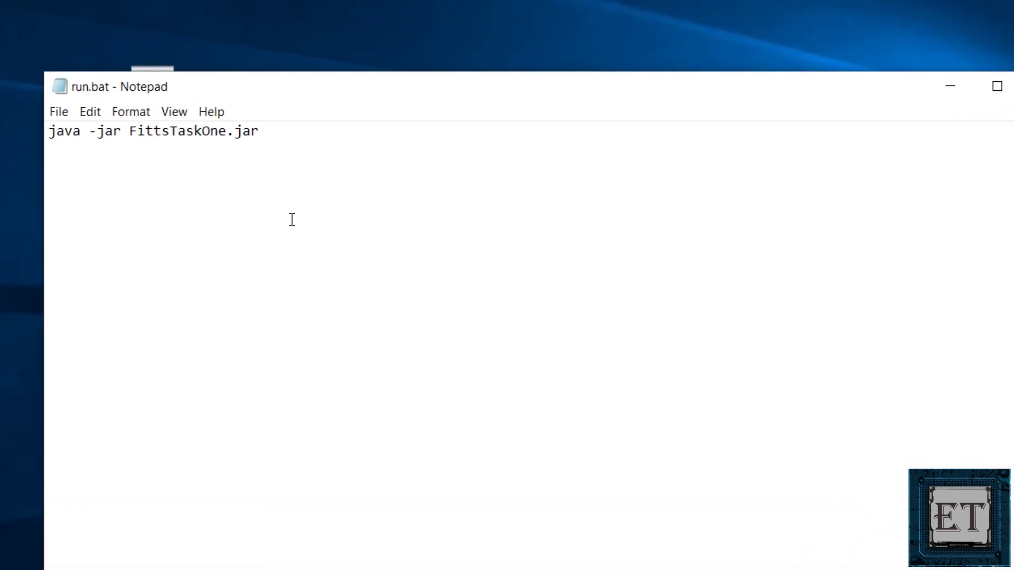
# Step: Save and close run.bat, run it to launch the FittsTaskOne setup, then exit that dialog
pyautogui.hotkey('alt', 'F4')
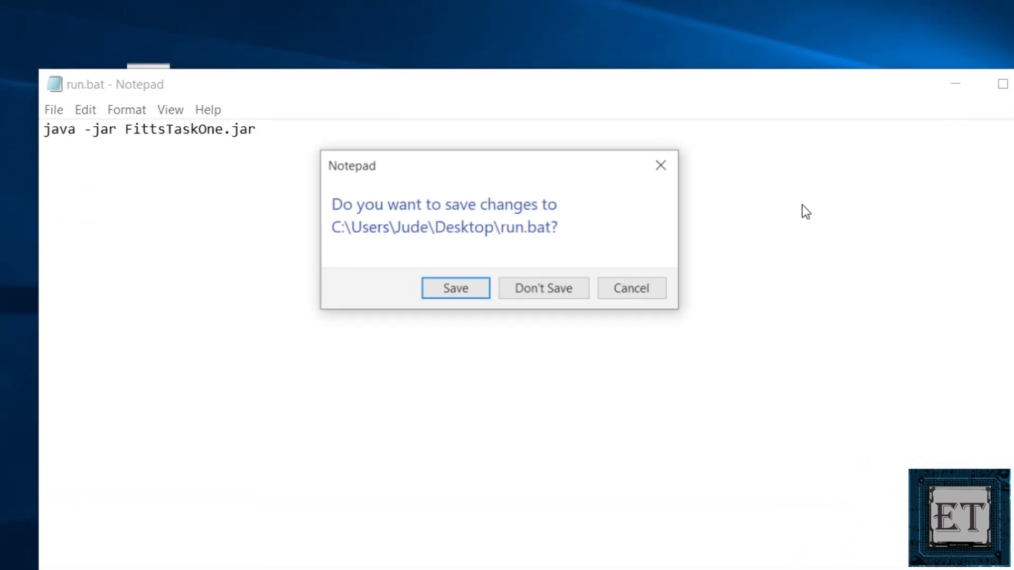
pyautogui.click(445, 297)
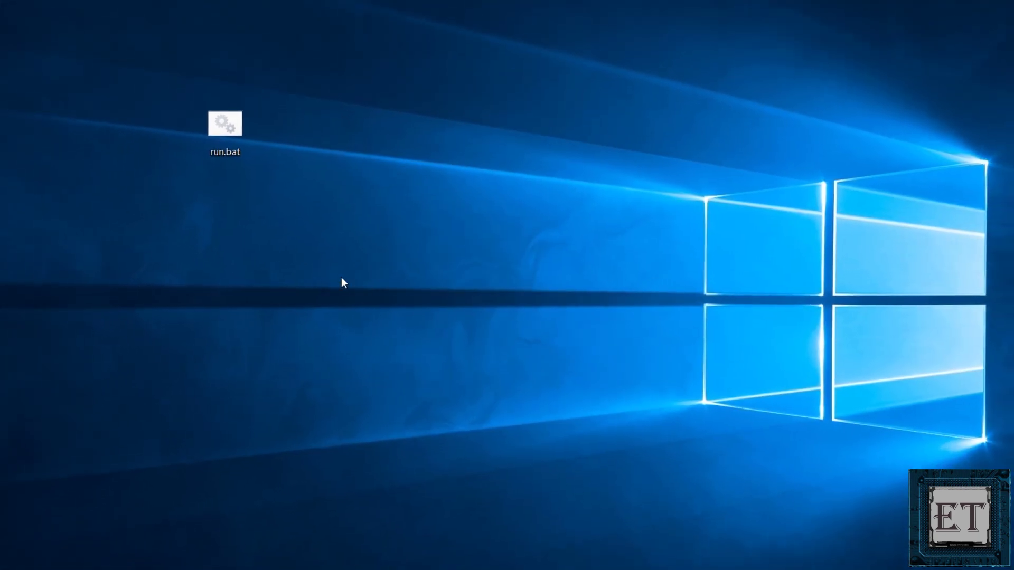
pyautogui.click(260, 152)
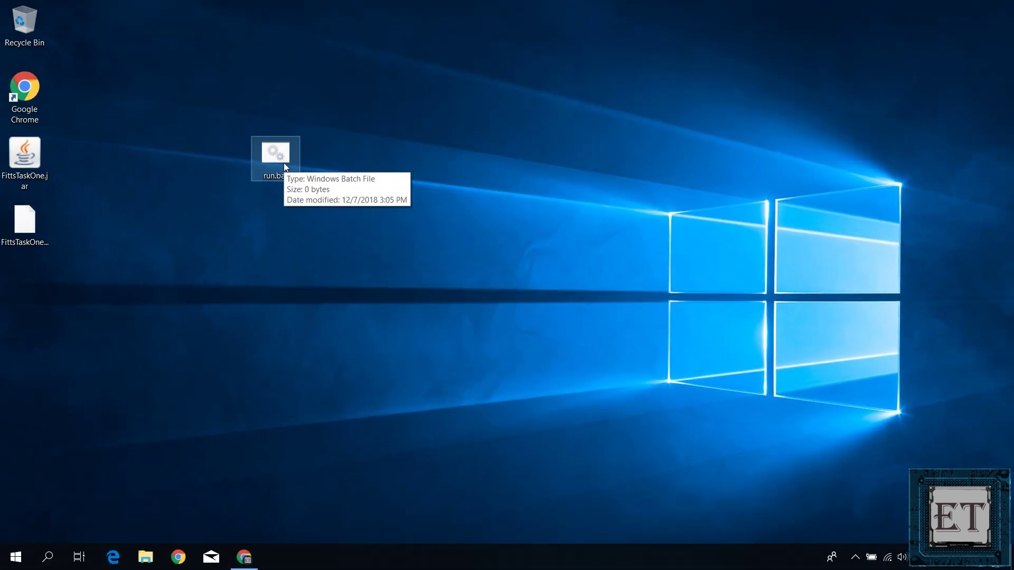
pyautogui.doubleClick(284, 163)
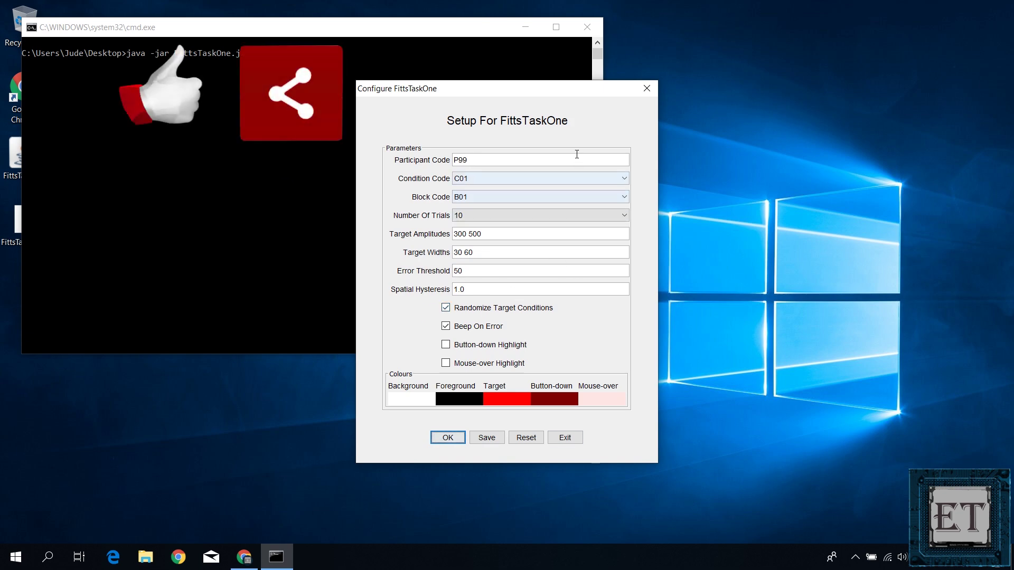
pyautogui.click(563, 440)
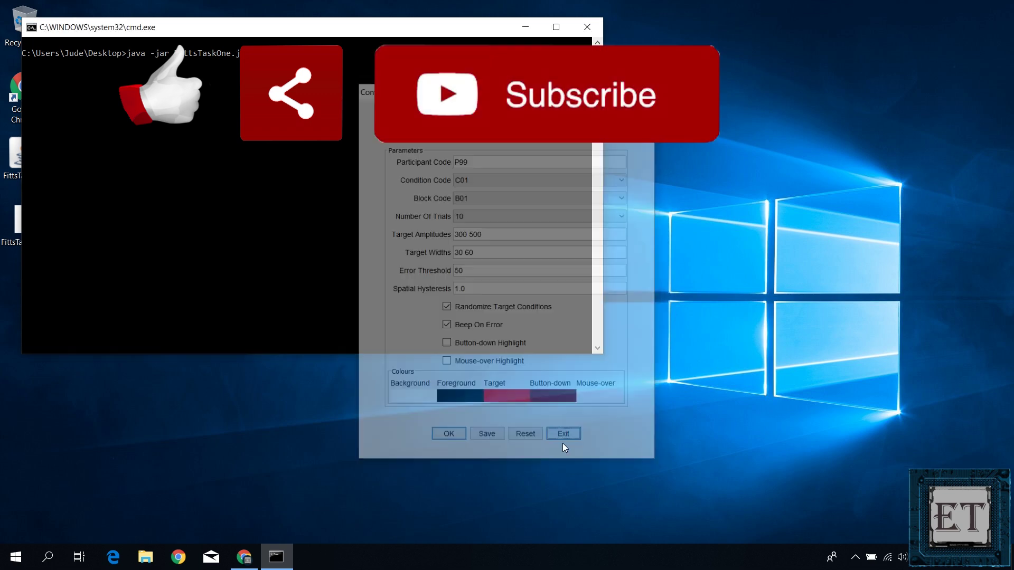
pyautogui.click(458, 286)
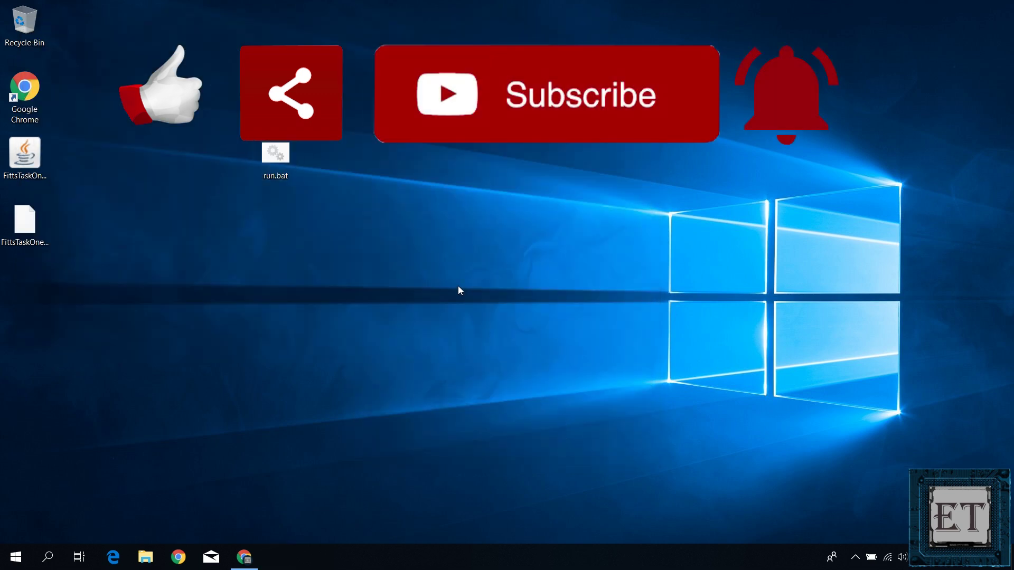